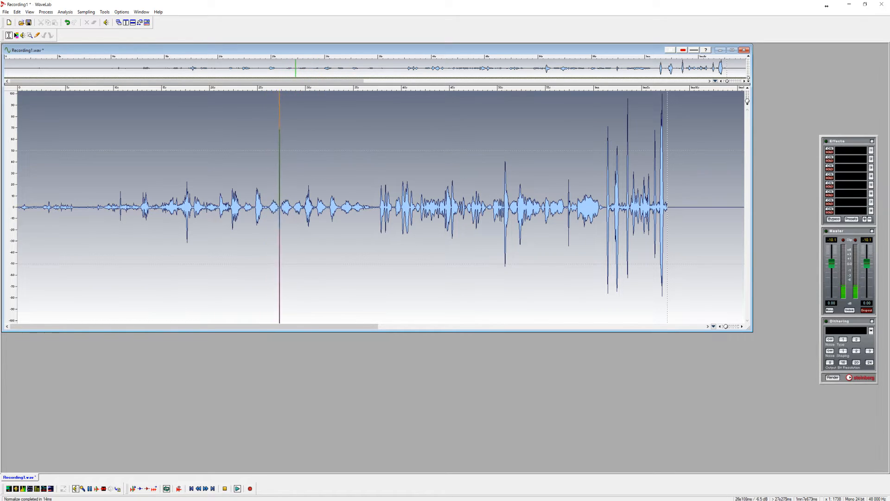
# Copy one breath of about 1.19 s near 26 s in Recording1 into a new wave and audition it
pyautogui.moveTo(267, 218); pyautogui.dragTo(300, 218)
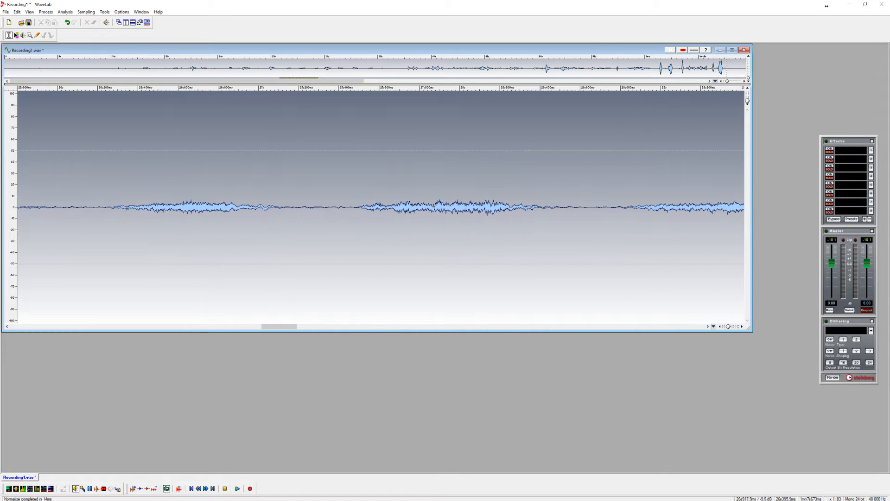
pyautogui.press('space')
pyautogui.moveTo(93, 255); pyautogui.dragTo(350, 248)
pyautogui.hotkey('ctrl', 'd')
pyautogui.hotkey('ctrl', 'a')
pyautogui.press('Down')
pyautogui.press('space')
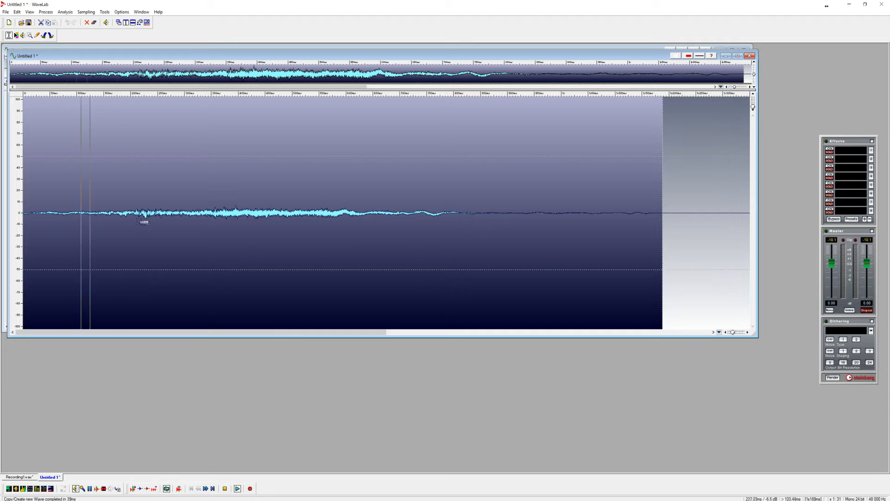
# Fade in the opening of the new breath clip and play it back
pyautogui.doubleClick(76, 221)
pyautogui.keyDown('shift'); pyautogui.click(51, 221); pyautogui.keyUp('shift')
pyautogui.hotkey('ctrl', 'd')
pyautogui.press('space')
# Fade out the end of the breath clip and normalise the clip to a maximum level of -3 dB
pyautogui.doubleClick(615, 227)
pyautogui.keyDown('shift'); pyautogui.click(608, 229); pyautogui.keyUp('shift')
pyautogui.hotkey('ctrl', 'd')
pyautogui.press('space')
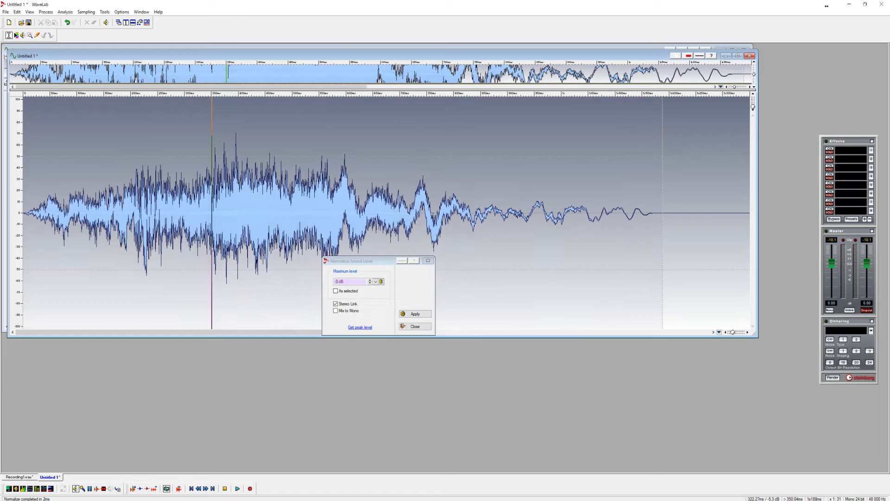
pyautogui.press('Home')
pyautogui.press('space')
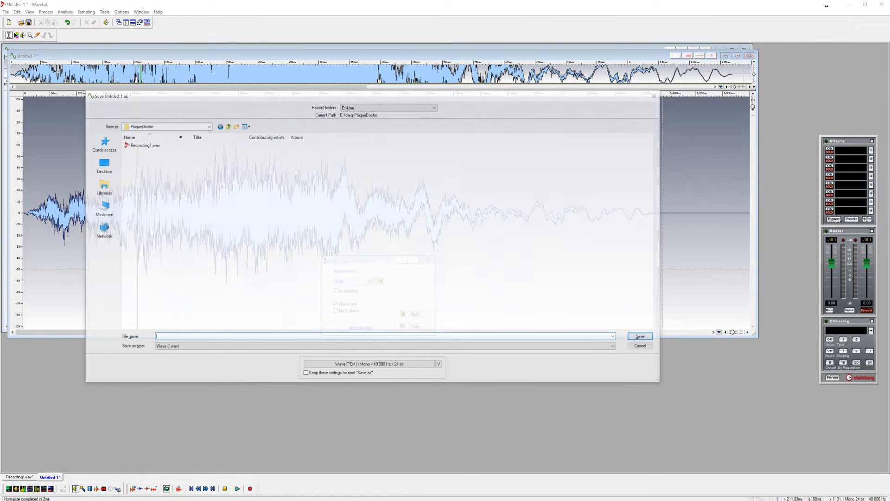
# Save the clip as IR.wav in the PlaqueDoctor folder, dismiss the normalise settings and play the clip
pyautogui.press('Return')
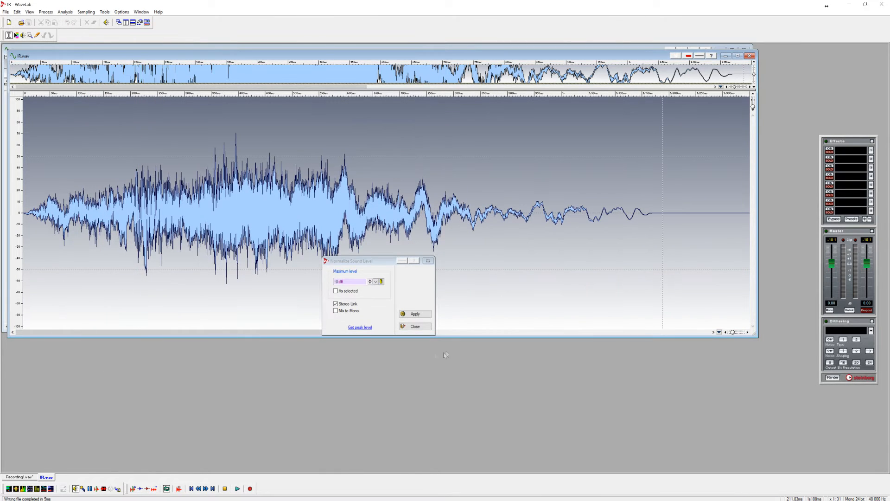
pyautogui.click(421, 318)
pyautogui.press('space')
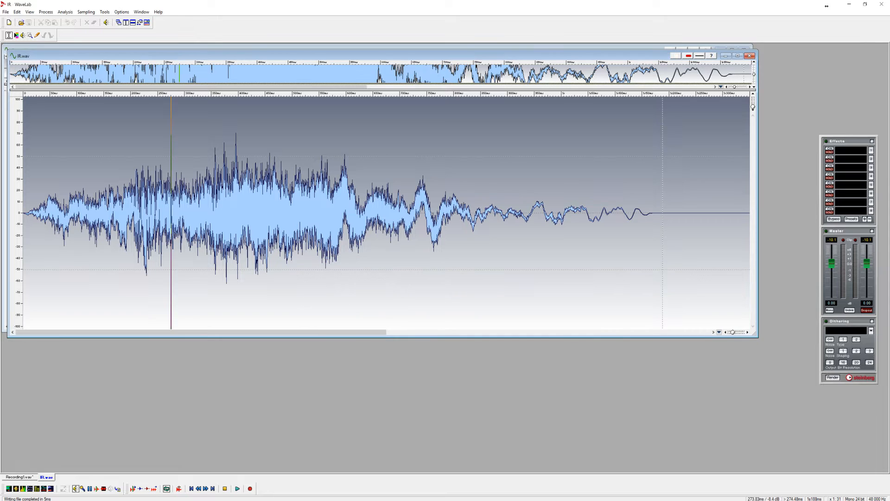
# Insert the keFIR_v1 VST in the first effect slot for Recording1 and load IR.wav as its impulse response
pyautogui.click(163, 50)
pyautogui.click(845, 151)
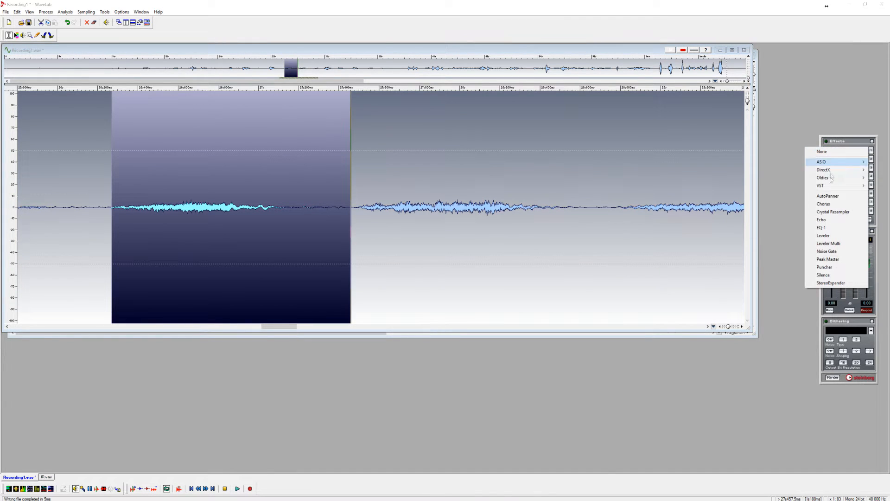
pyautogui.moveTo(830, 186)
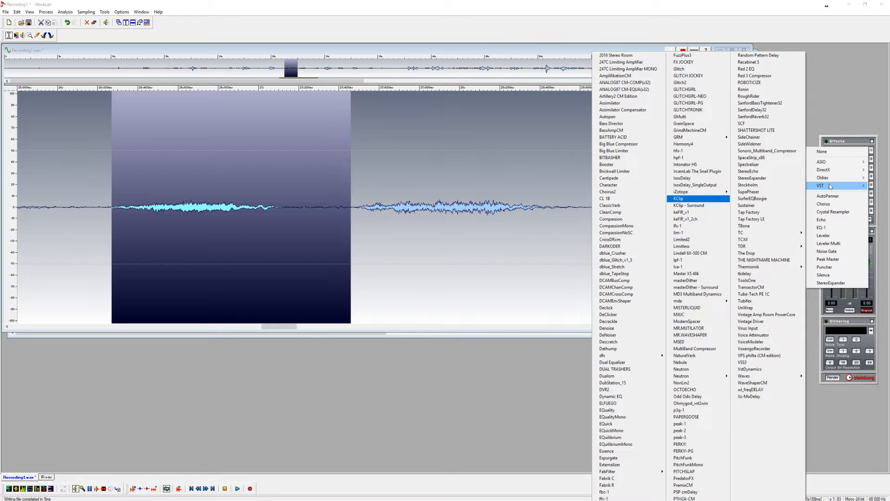
pyautogui.click(682, 212)
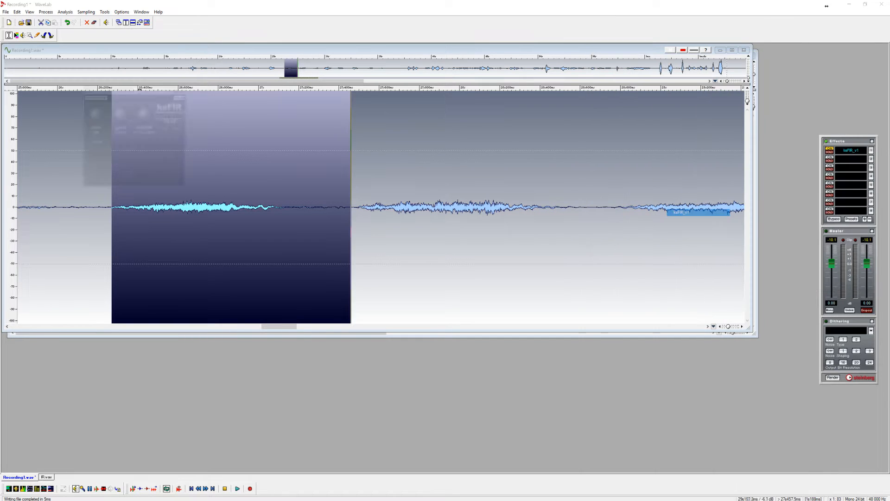
pyautogui.click(172, 121)
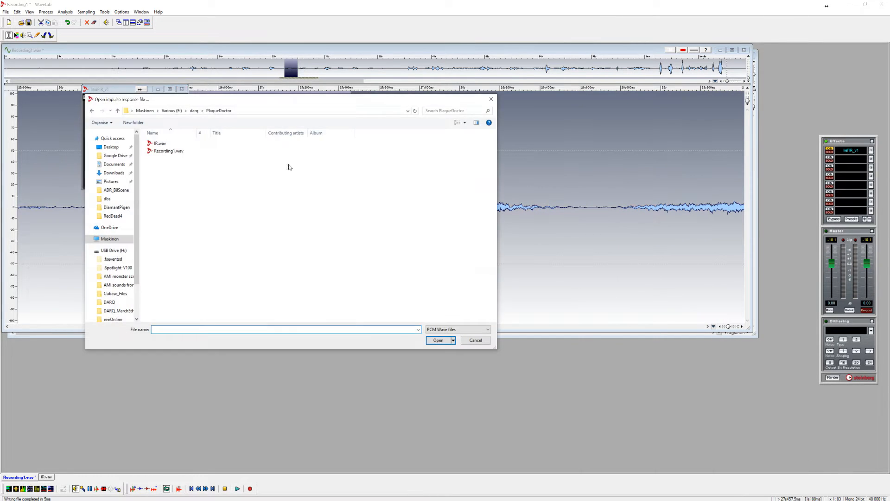
pyautogui.doubleClick(160, 143)
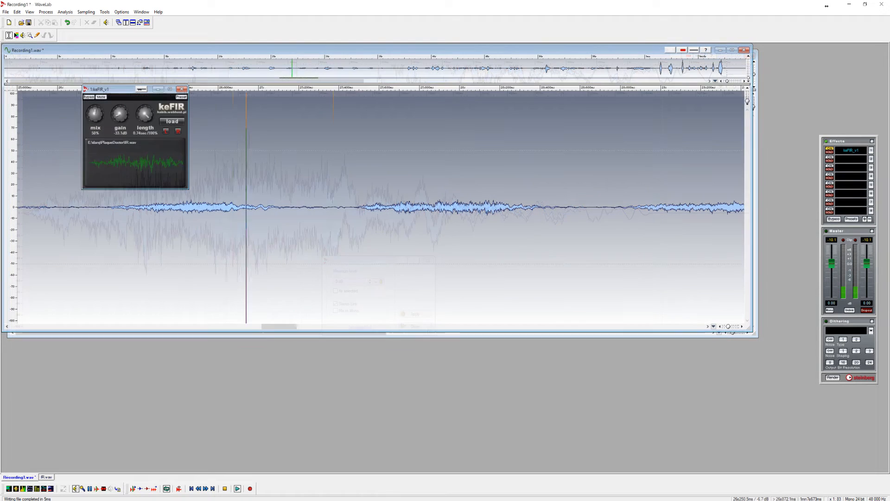
# Audition the whole recording and add the PERKY!-PG VST in the second effect slot
pyautogui.hotkey('ctrl', 'a')
pyautogui.hotkey('ctrl', 'Down')
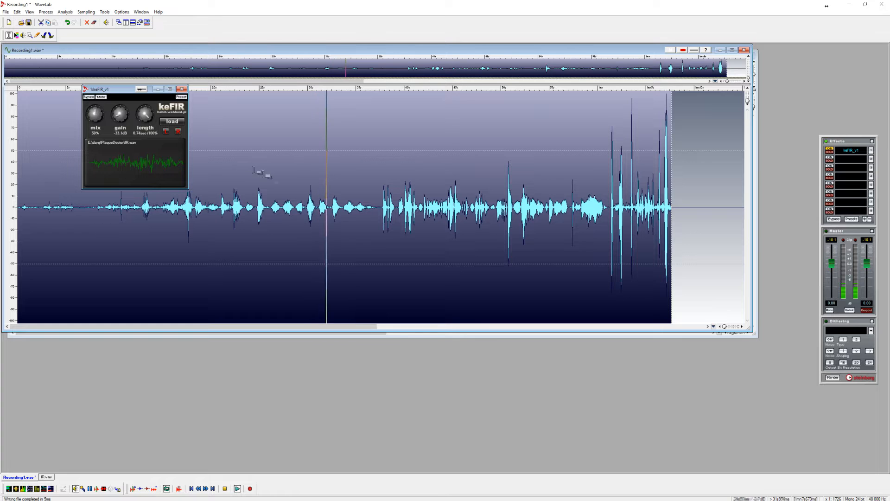
pyautogui.click(851, 159)
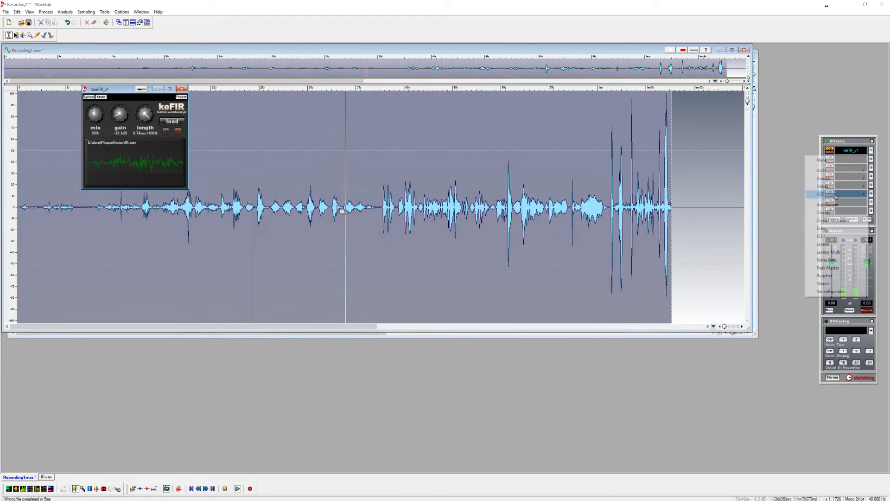
pyautogui.moveTo(837, 197)
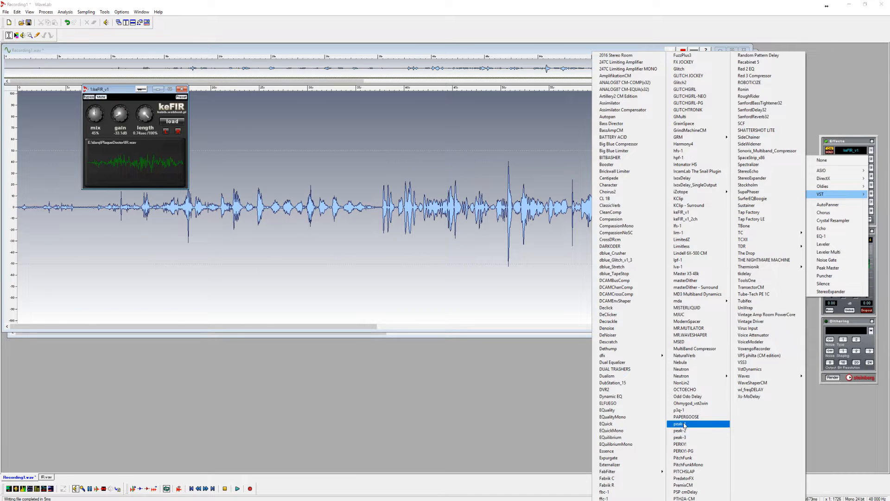
pyautogui.click(690, 451)
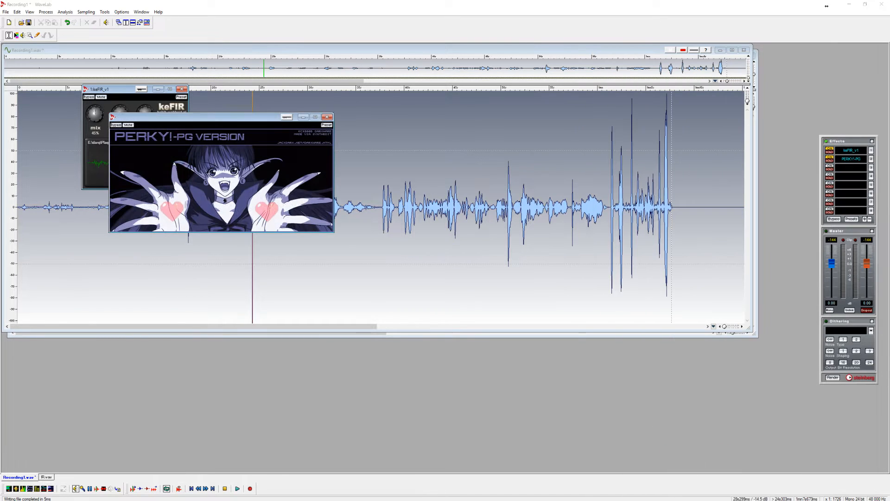
pyautogui.press('space')
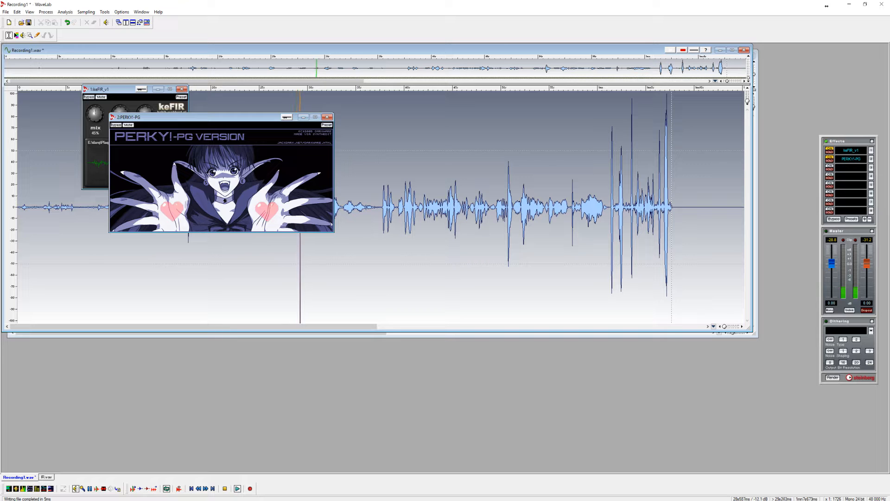
# Place PERKY!-PG ahead of keFIR_v1 in the effect chain, clear its window off keFIR and audition the recording
pyautogui.moveTo(232, 122); pyautogui.dragTo(152, 284)
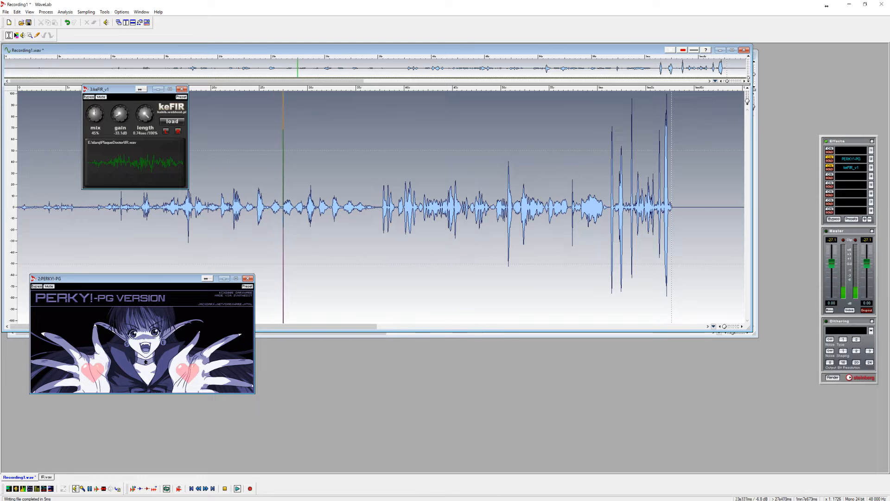
pyautogui.press('space')
pyautogui.click(338, 149)
pyautogui.press('space')
pyautogui.click(380, 150)
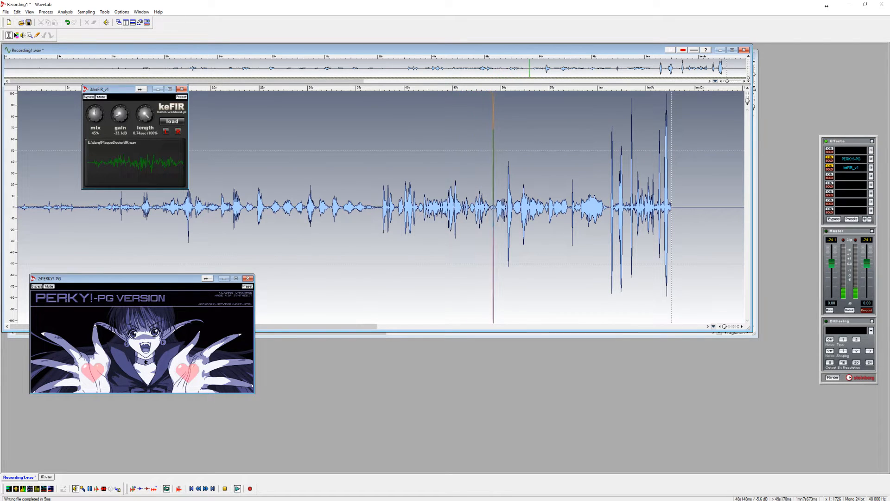
# Render the whole Recording1 file through the effect chain to a new unnamed wave
pyautogui.click(298, 204)
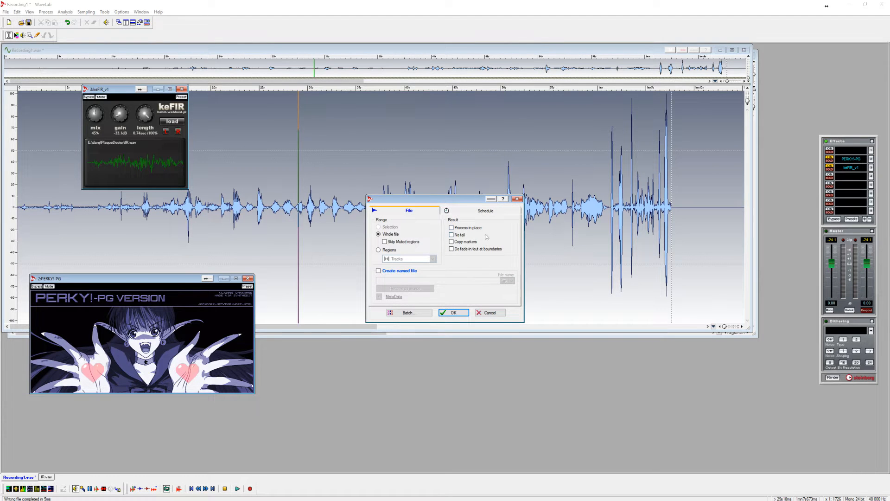
pyautogui.click(453, 312)
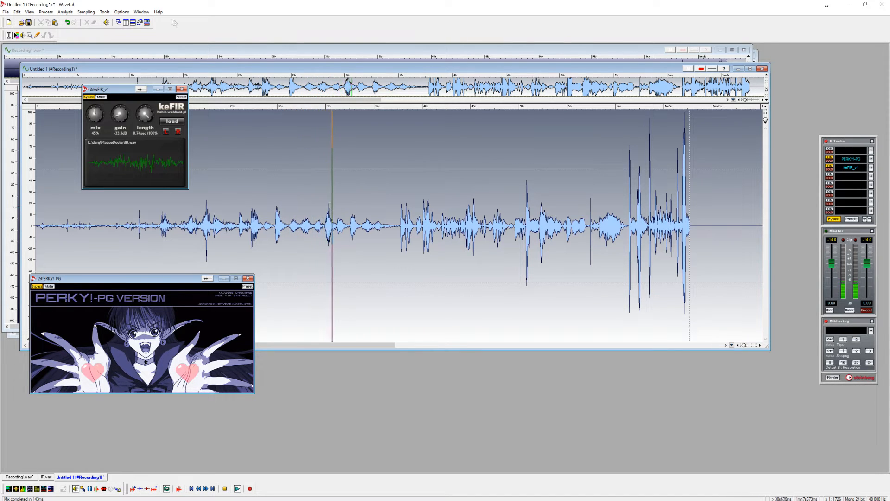
# Pitch-shift a copy of Recording1 by -24 semitones with the DIRAC processor set to Frequency localization ++ (complex mixes)
pyautogui.click(274, 51)
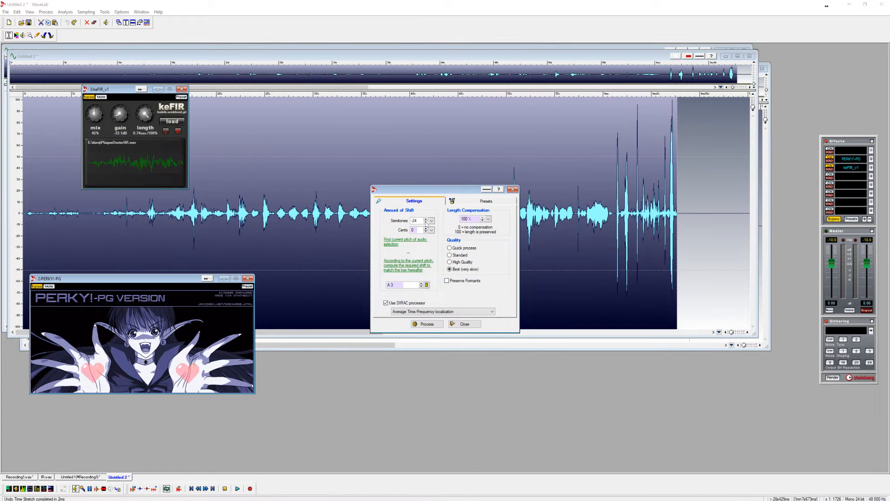
pyautogui.click(472, 311)
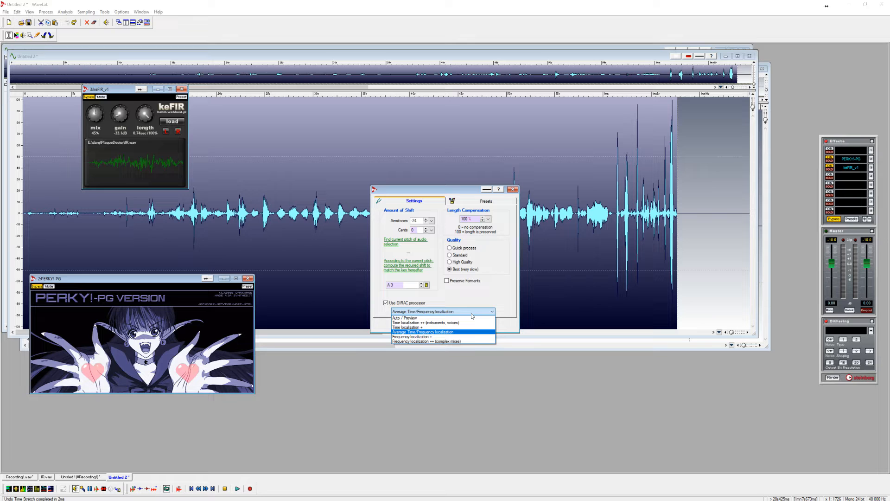
pyautogui.click(419, 340)
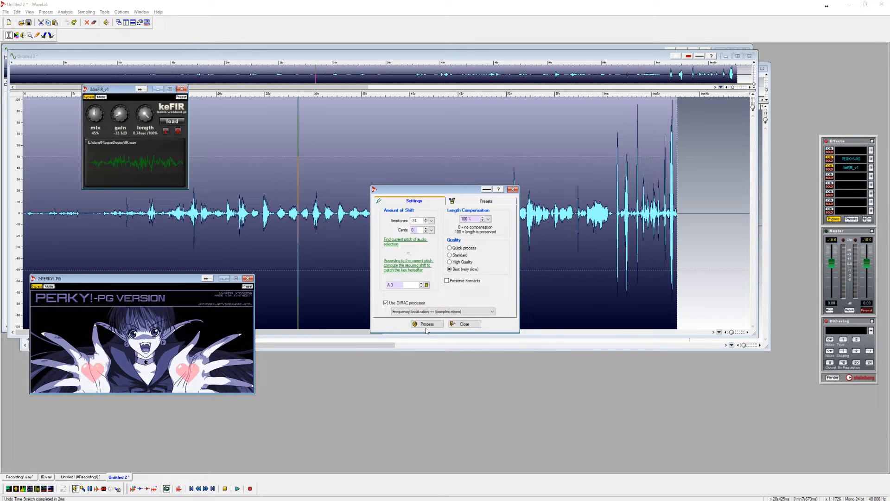
pyautogui.click(427, 324)
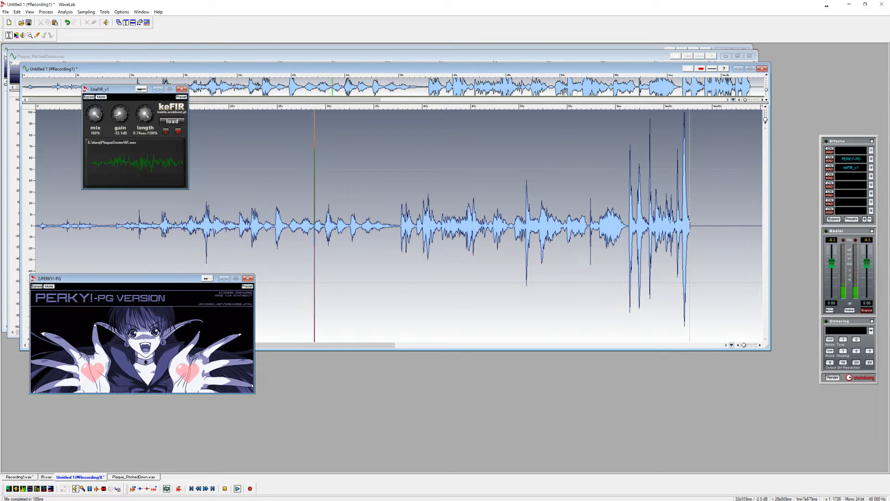
# Copy a section of about 0.78 s near 29 s in the processed Recording1 mix into a new wave
pyautogui.click(314, 170)
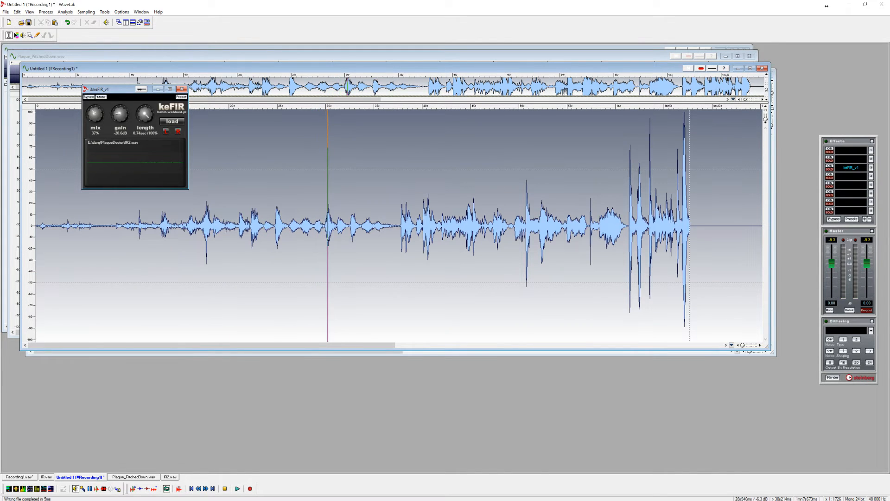
pyautogui.moveTo(317, 235); pyautogui.dragTo(333, 235)
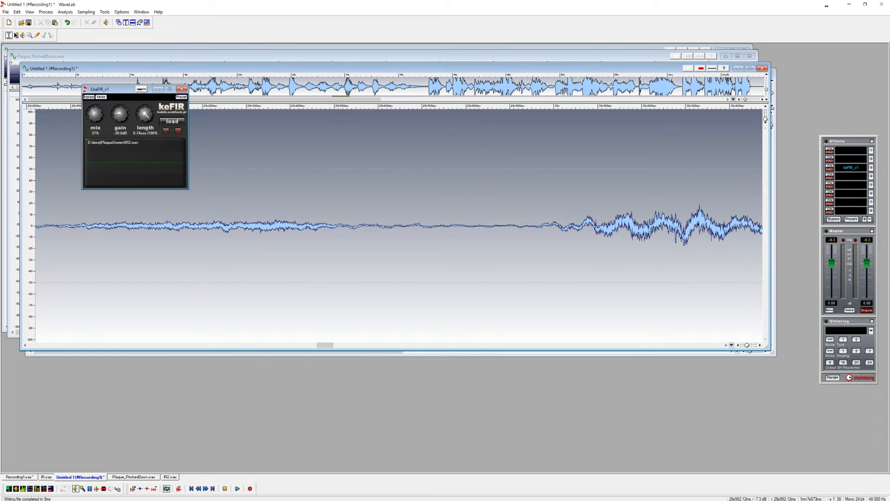
pyautogui.moveTo(69, 232); pyautogui.dragTo(411, 236)
pyautogui.moveTo(325, 260); pyautogui.dragTo(320, 399)
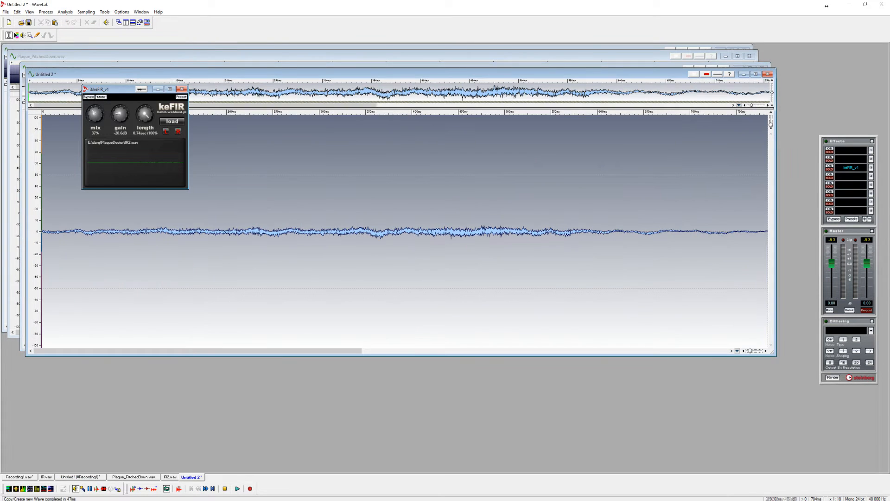
# Fade in the start and fade out the tail of the new short clip
pyautogui.moveTo(62, 242); pyautogui.dragTo(37, 242)
pyautogui.hotkey('ctrl', 'd')
pyautogui.doubleClick(683, 243)
pyautogui.press('Down')
pyautogui.moveTo(619, 244); pyautogui.dragTo(744, 242)
pyautogui.hotkey('ctrl', 'd')
pyautogui.doubleClick(600, 253)
pyautogui.press('space')
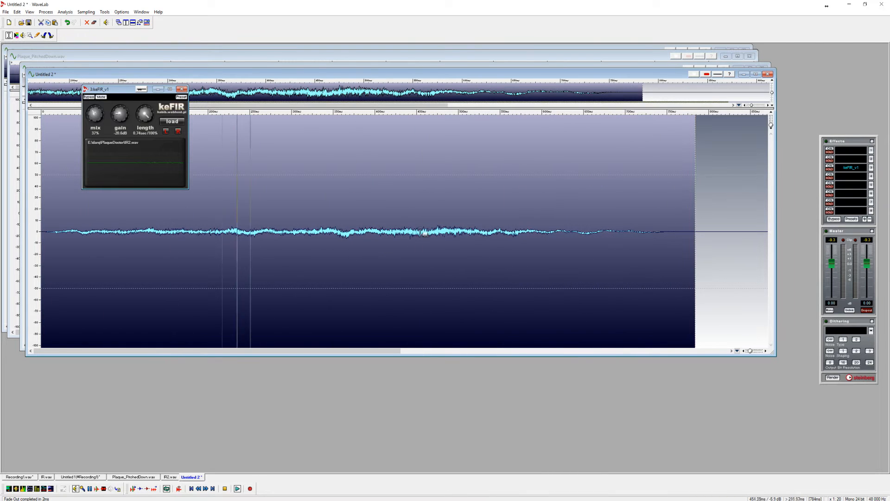
# Normalise the entire short clip and audition it from near its beginning
pyautogui.hotkey('ctrl', 'l')
pyautogui.press('Return')
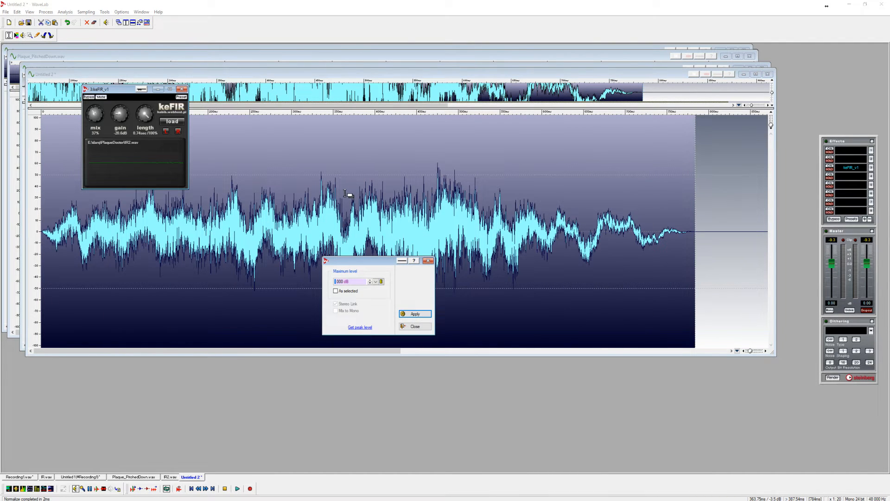
pyautogui.click(421, 327)
pyautogui.press('space')
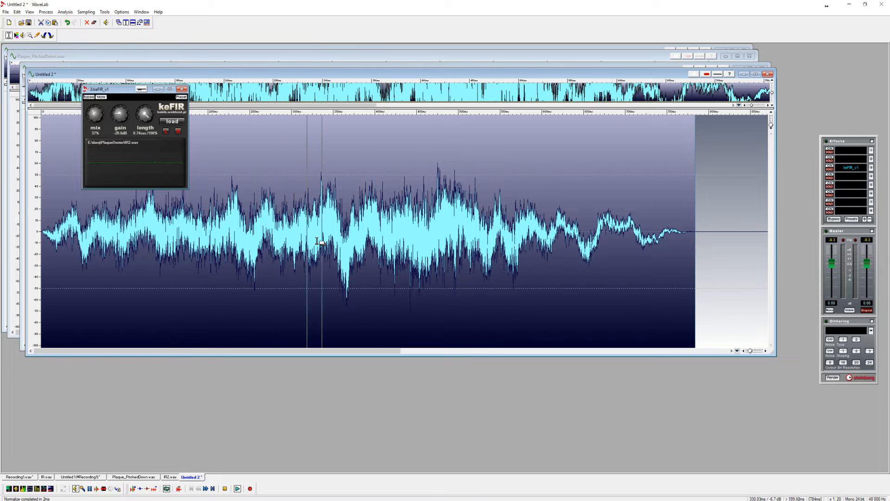
pyautogui.click(161, 246)
pyautogui.press('space')
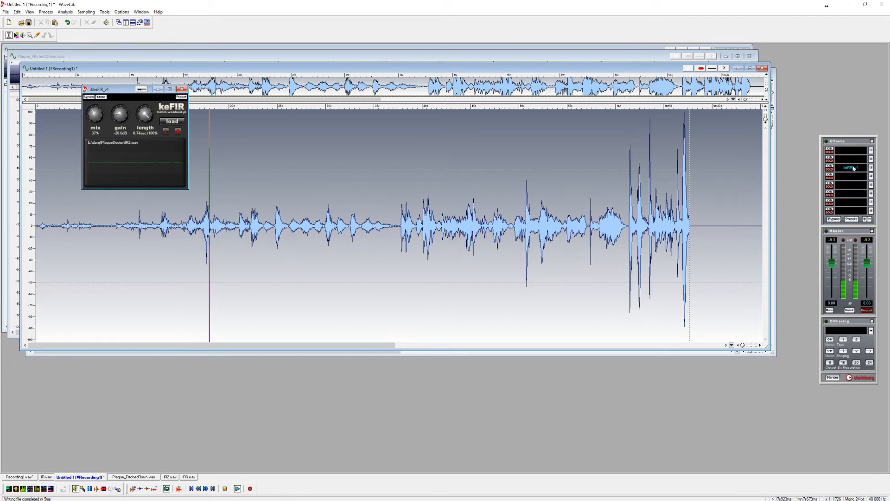
# Load IR3.wav as the impulse response in keFIR_v1 and audition the processed recording
pyautogui.click(170, 122)
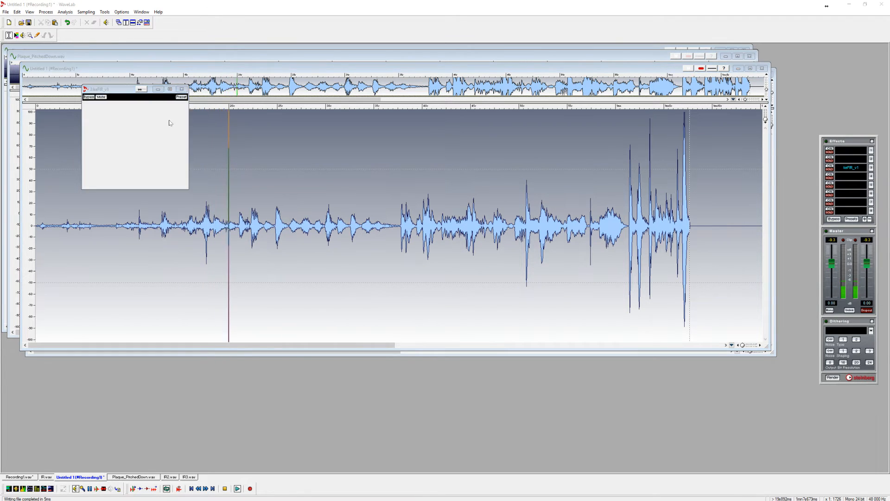
pyautogui.doubleClick(135, 170)
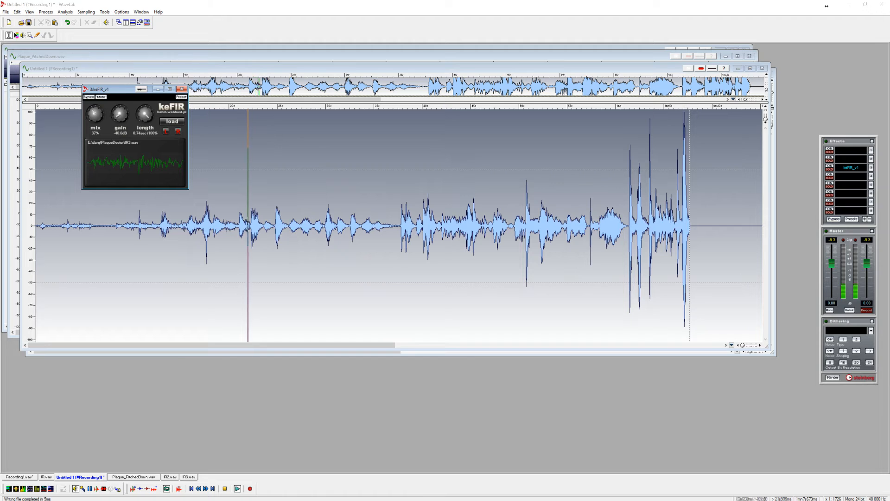
pyautogui.press('space')
# Add THE NIGHTMARE MACHINE ahead of keFIR_v1, move its window aside and shift the effects down the chain
pyautogui.click(830, 166)
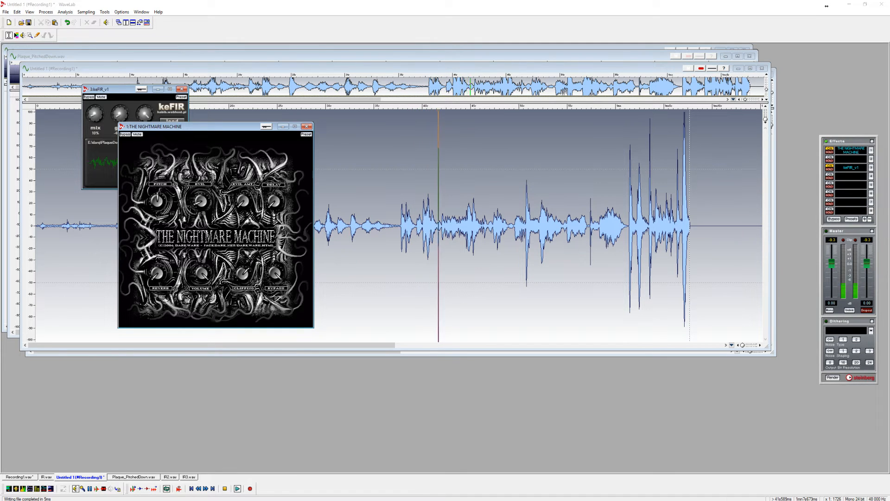
pyautogui.moveTo(228, 128); pyautogui.dragTo(502, 279)
pyautogui.moveTo(854, 179); pyautogui.dragTo(854, 186)
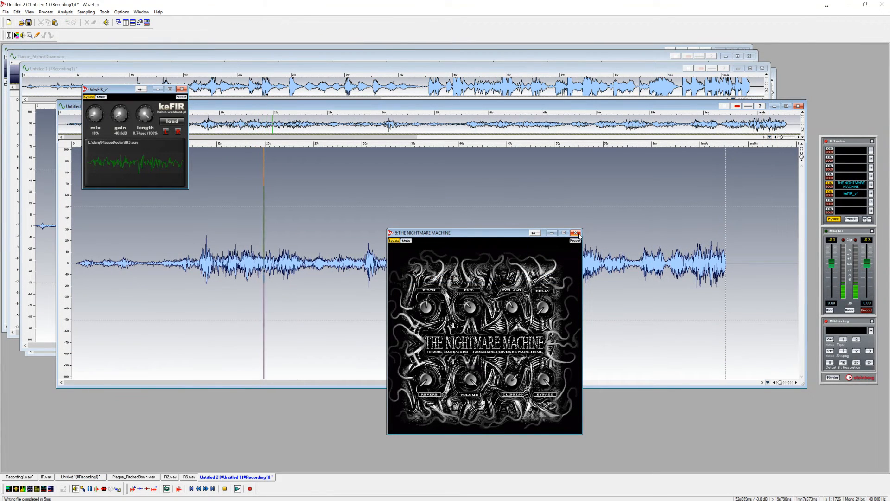
# Close THE NIGHTMARE MACHINE's window and audition the processed Untitled 2 recording from around its middle
pyautogui.click(575, 233)
pyautogui.click(434, 263)
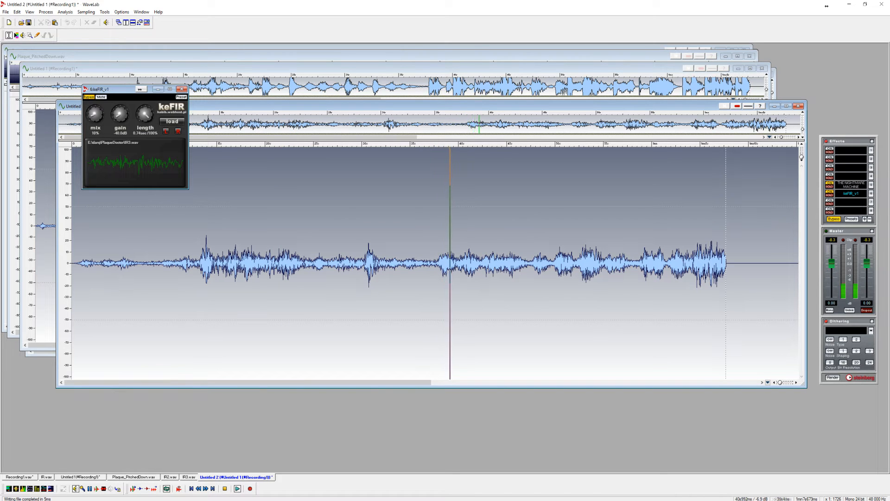
# Switch to the Untitled 1 recording, turn down the length in keFIR_v1 and audition the recording
pyautogui.hotkey('ctrl', 'Tab')
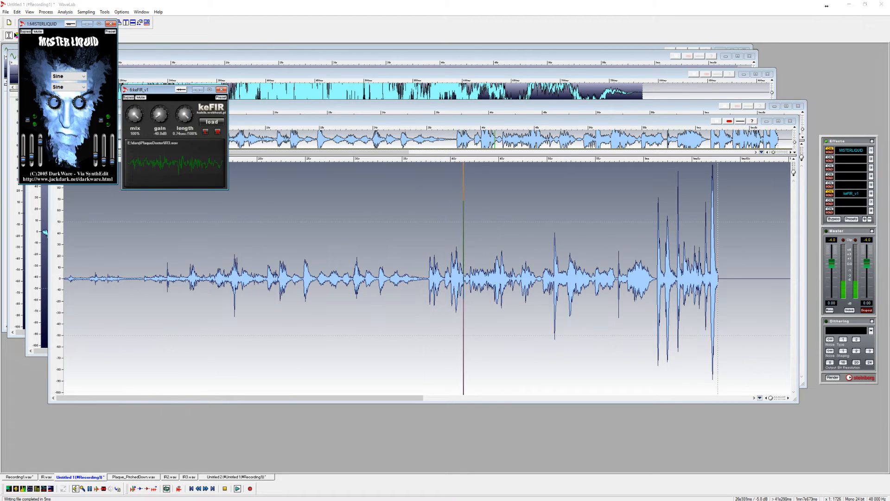
pyautogui.moveTo(185, 114); pyautogui.dragTo(178, 125)
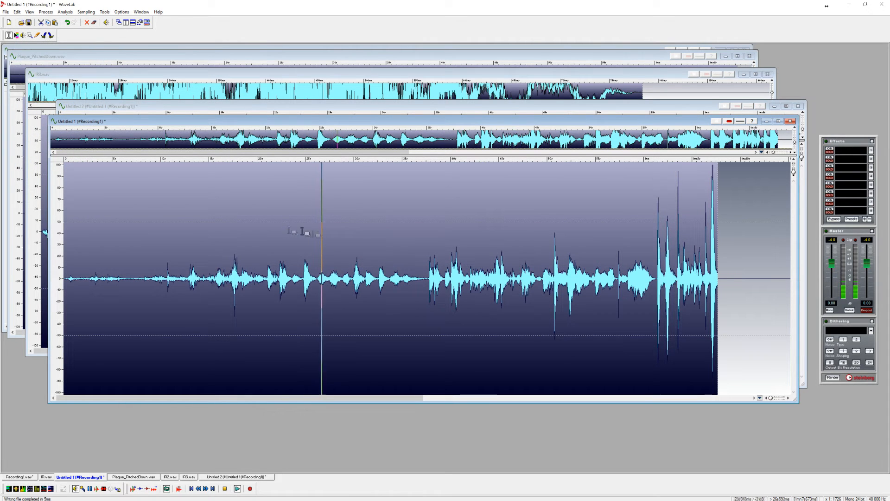
pyautogui.press('space')
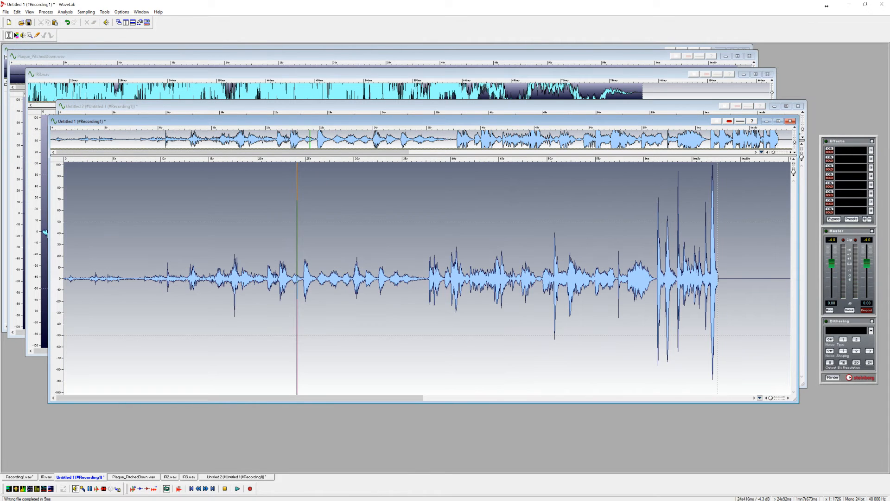
# Reverse the entire Untitled 1 recording and audition it from around its middle
pyautogui.doubleClick(360, 223)
pyautogui.hotkey('ctrl', 'r')
pyautogui.click(393, 201)
pyautogui.press('space')
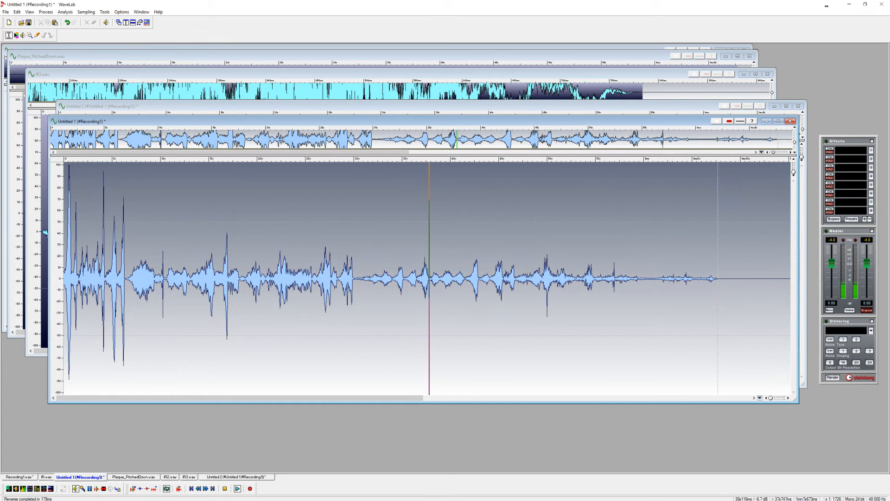
# Load an effect plug-in into the effects chain of the reversed Untitled 1 recording
pyautogui.click(850, 156)
pyautogui.moveTo(842, 187)
pyautogui.click(684, 355)
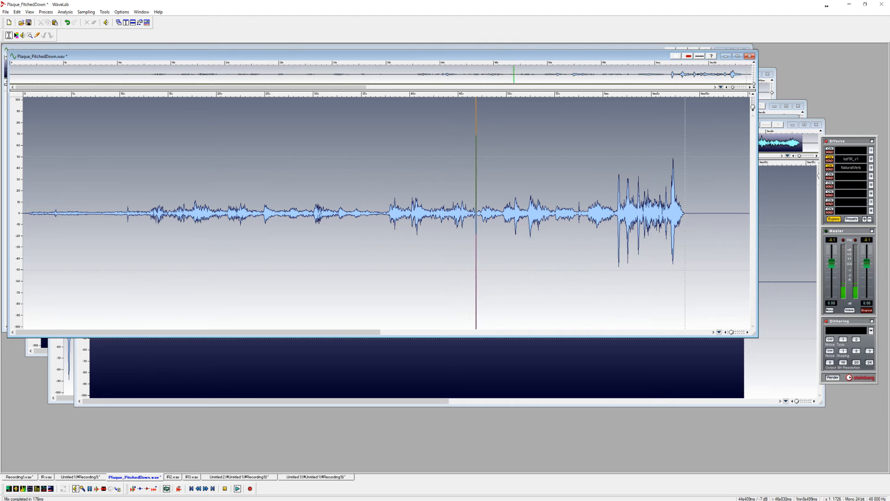
# Audition the ending of Plaque_PitchedDown.wav from just before its group of loud peaks
pyautogui.click(615, 213)
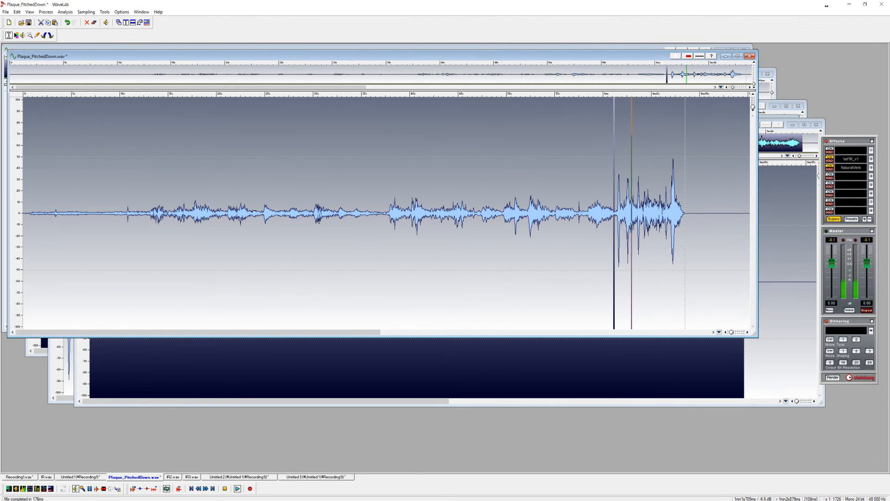